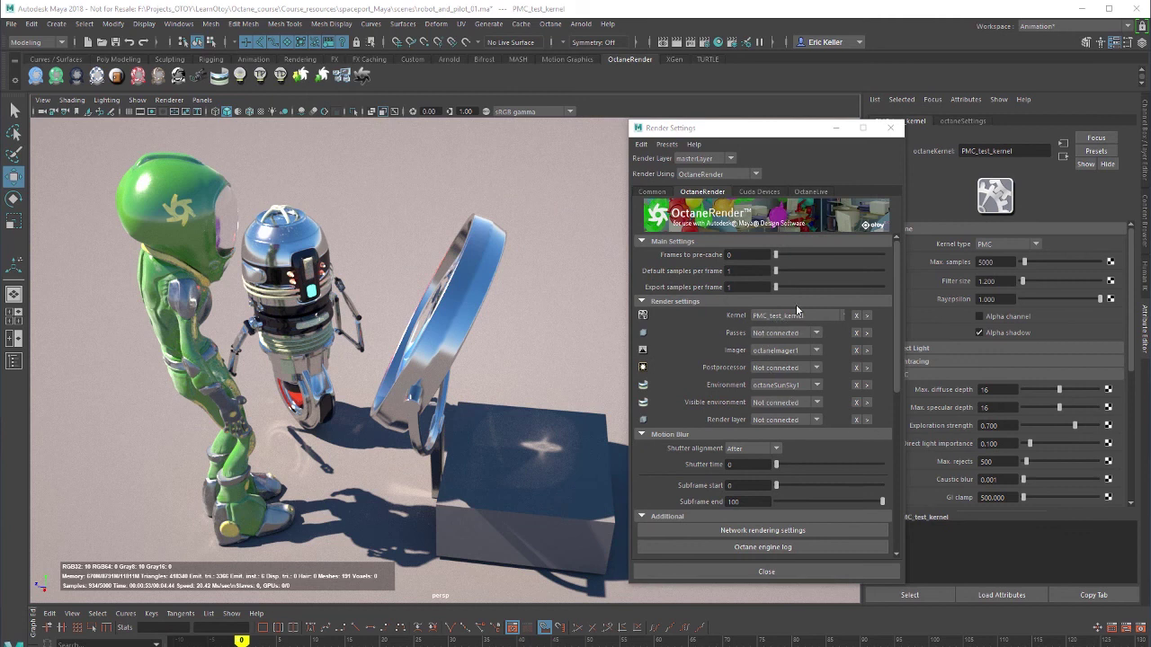
Move the Render Settings window aside to reveal the PMC_test_kernel attributes and live render
{"action": "left_click_drag", "start_coordinate": [776, 133], "coordinate": [743, 160]}
Hide Render Settings and scroll the PMC_test_kernel attributes down to Adaptive sampling
{"action": "left_click", "coordinate": [802, 155]}
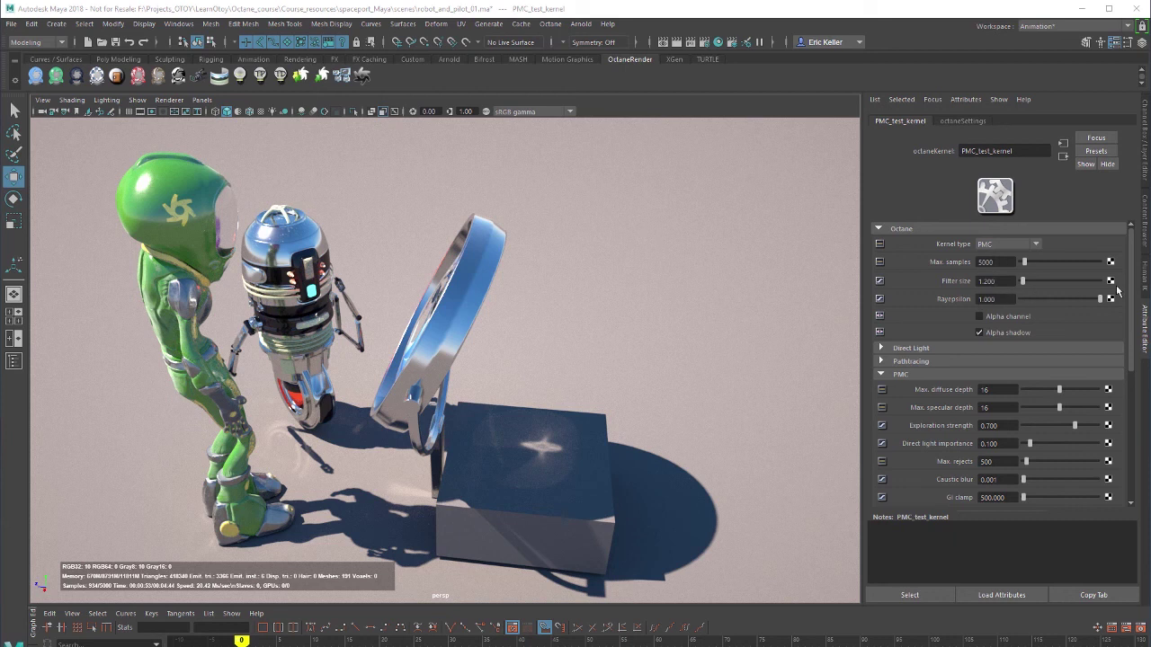
{"action": "scroll", "coordinate": [1079, 324], "scroll_direction": "down", "scroll_amount": 1}
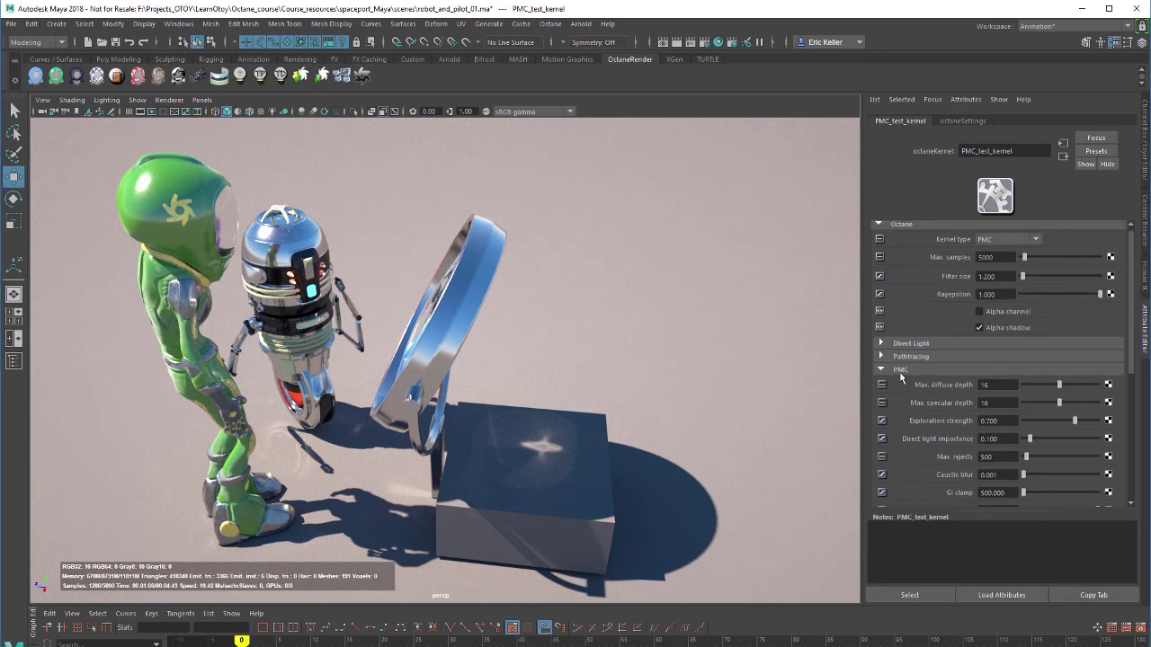
{"action": "scroll", "coordinate": [1130, 342], "scroll_direction": "down", "scroll_amount": 1}
{"action": "left_click_drag", "start_coordinate": [1130, 342], "coordinate": [1132, 393]}
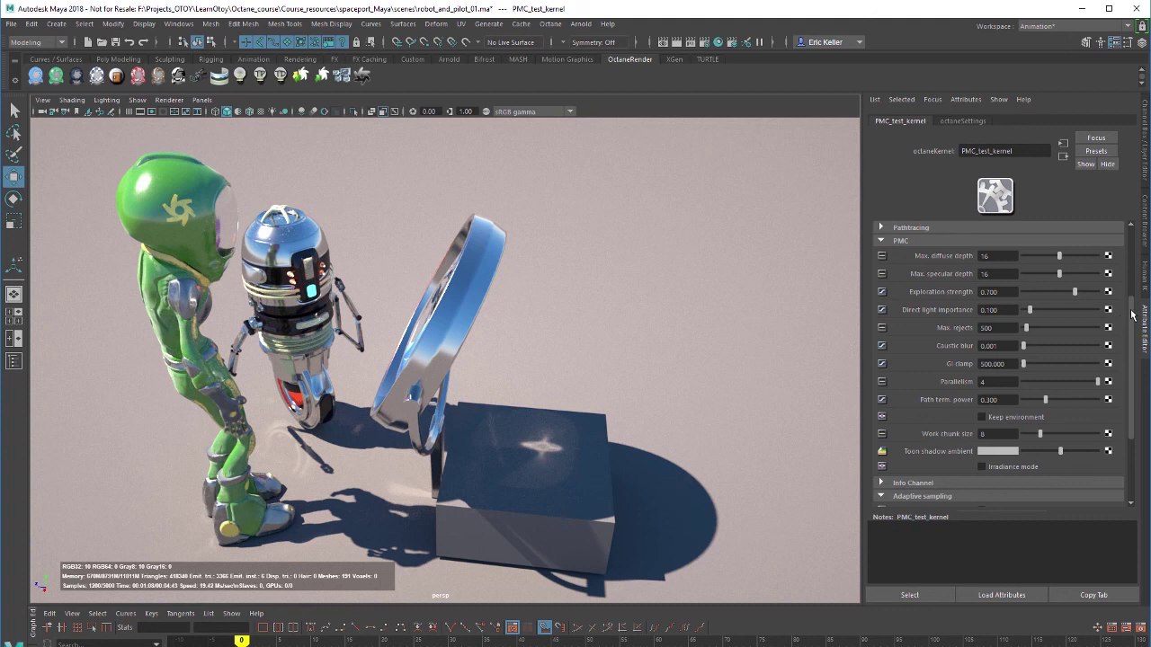
{"action": "left_click_drag", "start_coordinate": [1133, 314], "coordinate": [1131, 323]}
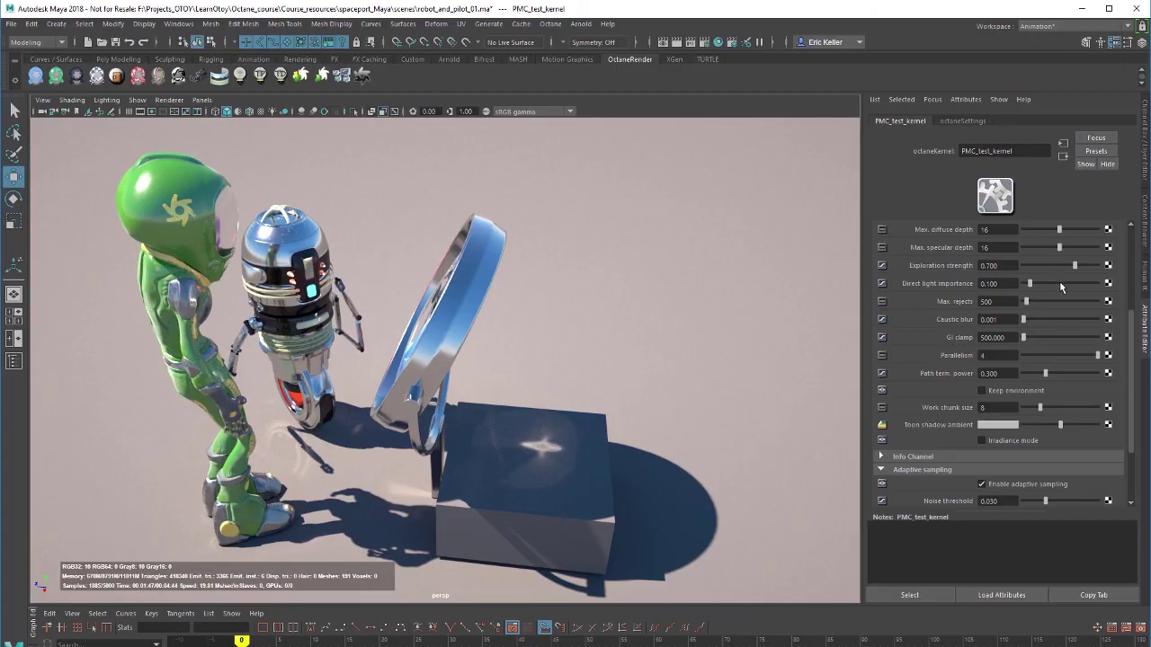
Test Exploration strength at 0.090, 0.066 and 1.000, then settle on 0.270
{"action": "left_click_drag", "start_coordinate": [1070, 267], "coordinate": [1031, 270]}
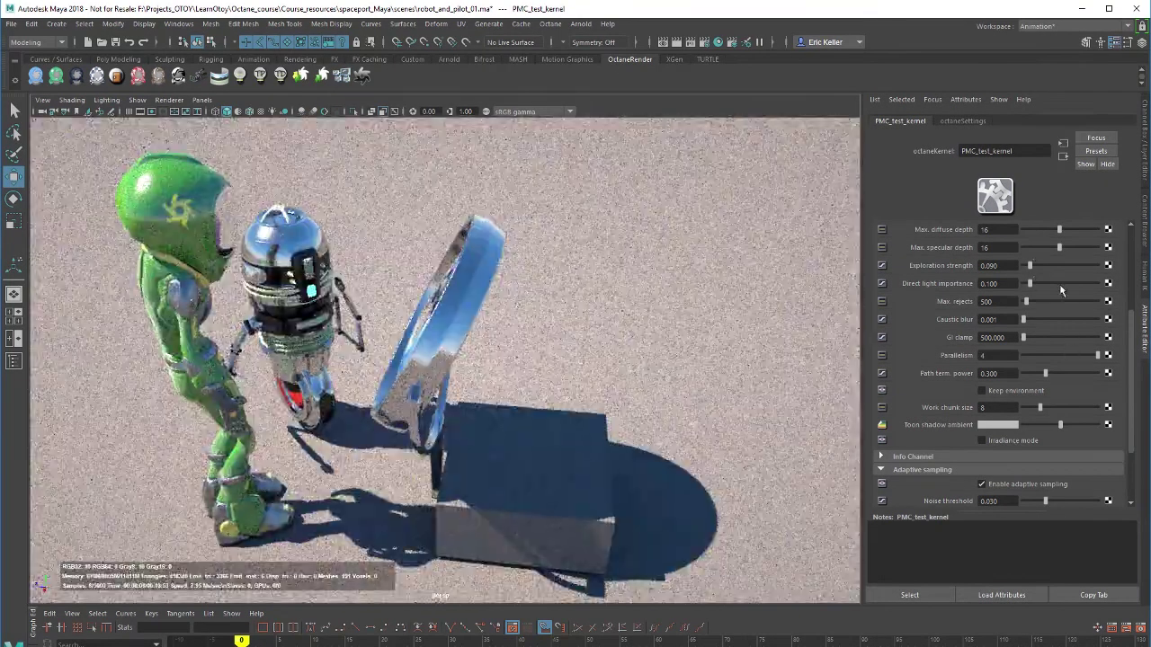
{"action": "left_click_drag", "start_coordinate": [1031, 266], "coordinate": [1027, 266]}
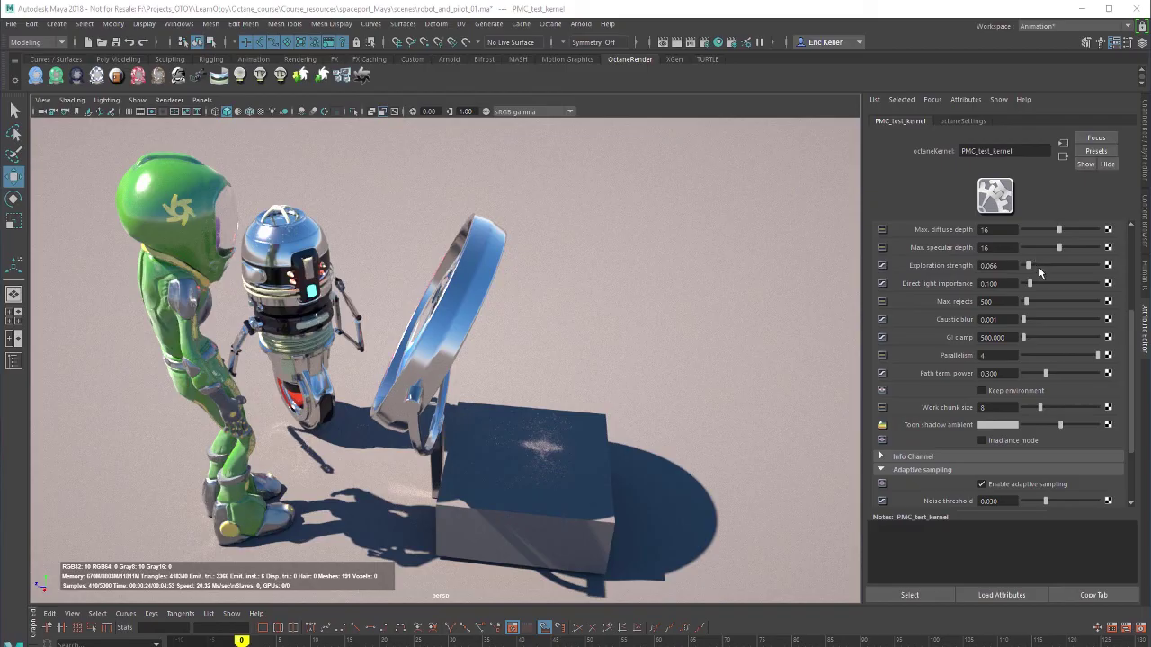
{"action": "left_click_drag", "start_coordinate": [1036, 265], "coordinate": [1098, 277]}
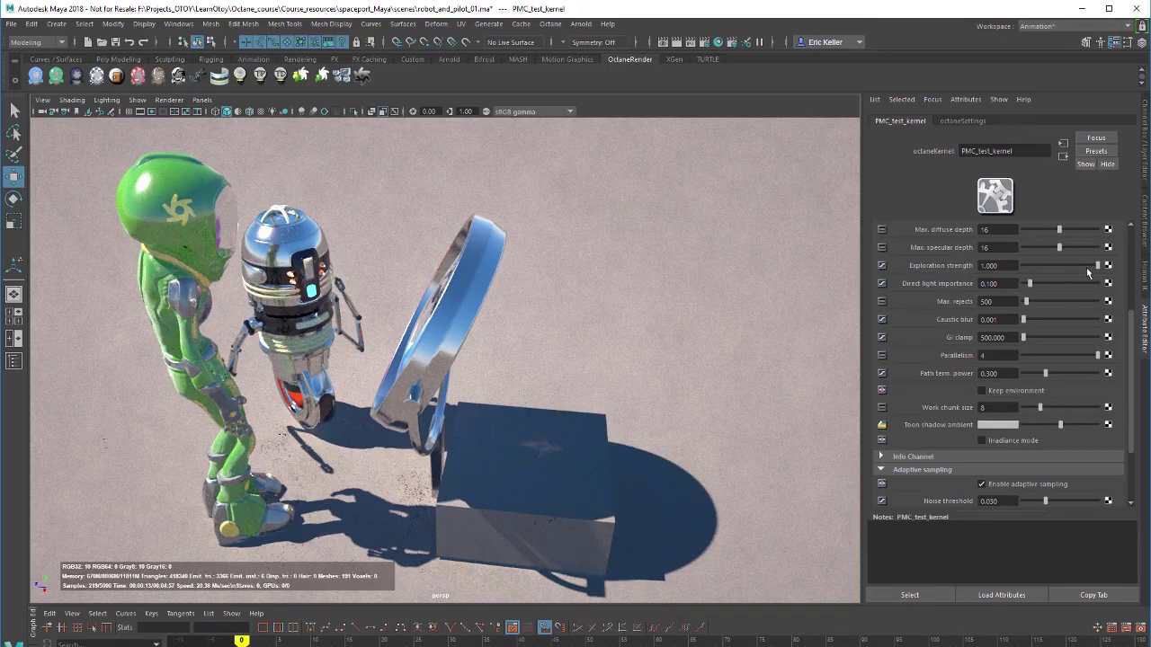
{"action": "left_click_drag", "start_coordinate": [1082, 263], "coordinate": [1041, 267]}
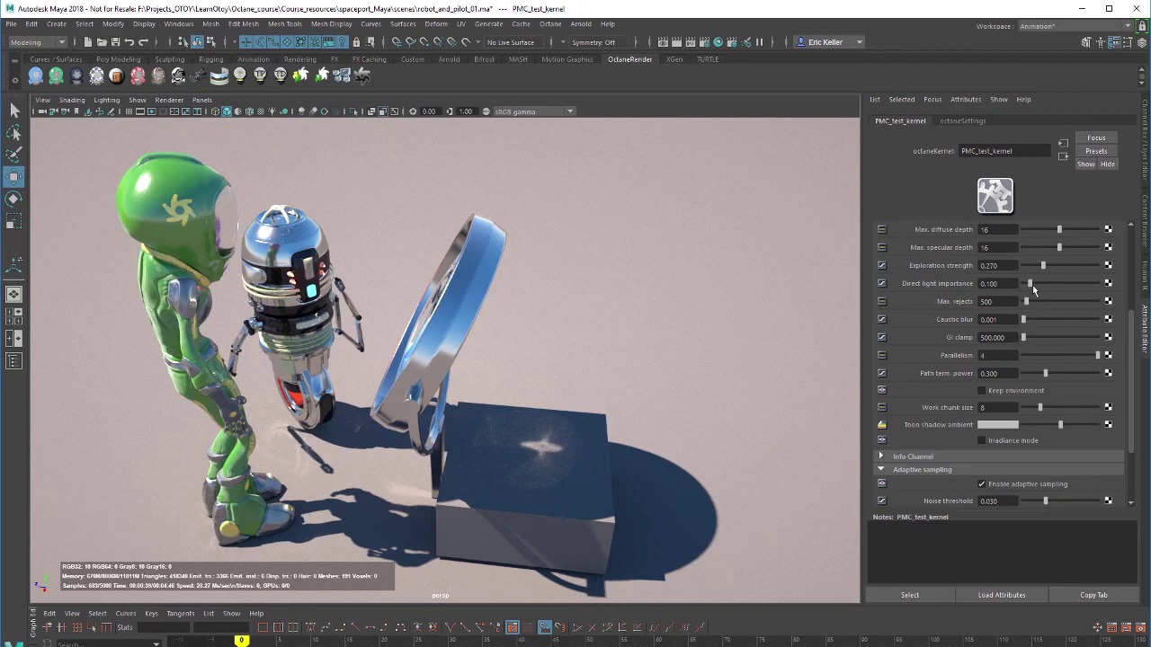
Raise Direct light importance from 0.100 toward 1.000 while the caustic re-renders
{"action": "left_click_drag", "start_coordinate": [1030, 284], "coordinate": [1098, 284]}
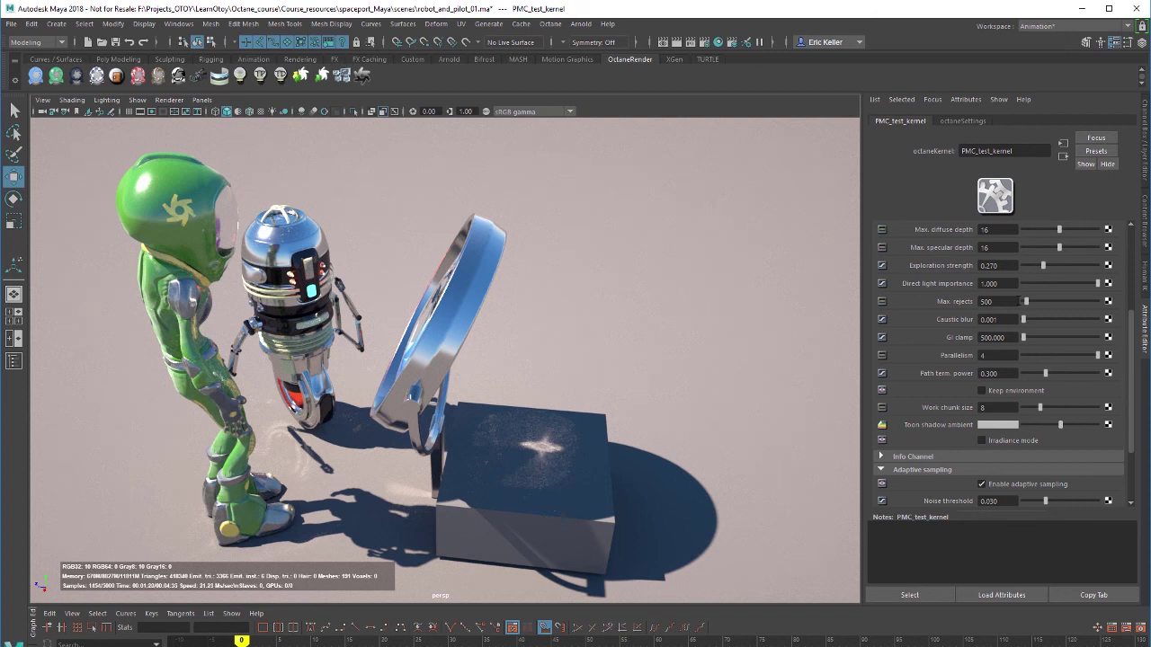
Try Max. rejects at 100 and 10000, then reset it to 500
{"action": "left_click_drag", "start_coordinate": [1012, 301], "coordinate": [982, 302]}
{"action": "type", "text": "100"}
{"action": "key", "text": "Return"}
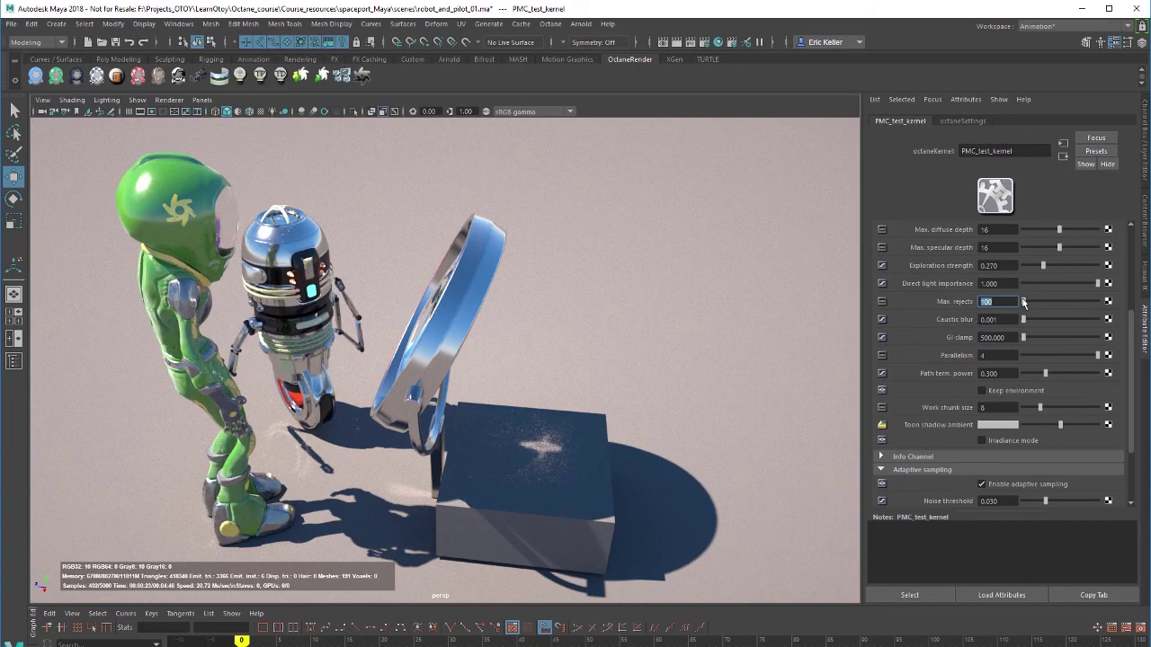
{"action": "left_click_drag", "start_coordinate": [1023, 302], "coordinate": [1099, 303]}
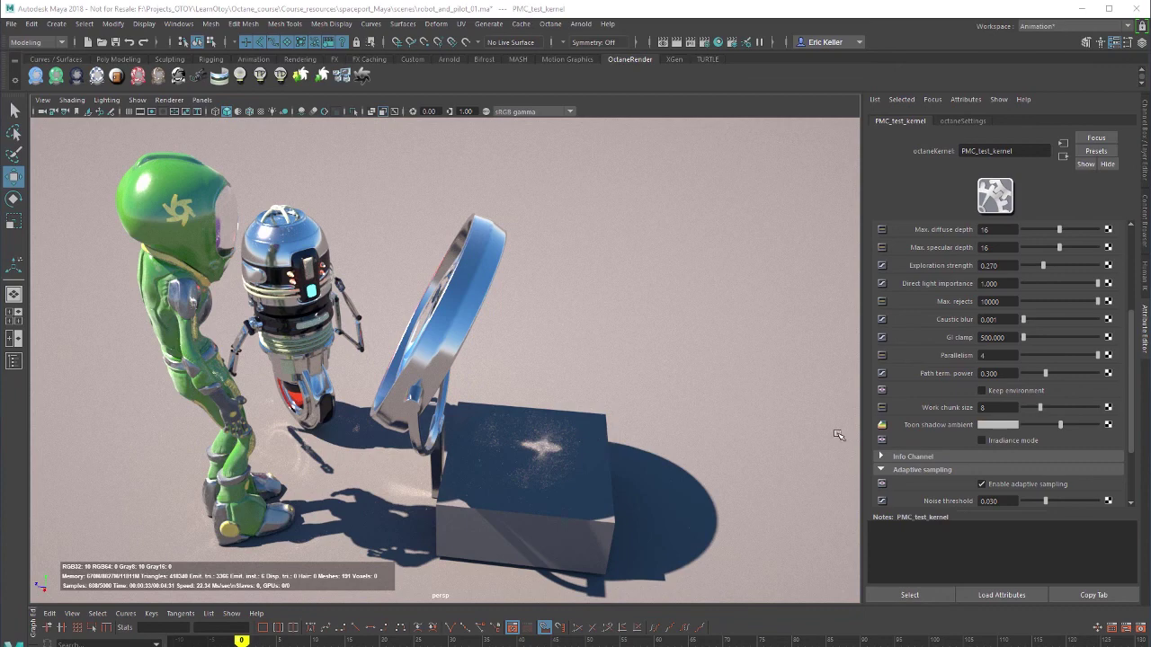
{"action": "left_click", "coordinate": [994, 301]}
{"action": "type", "text": "500"}
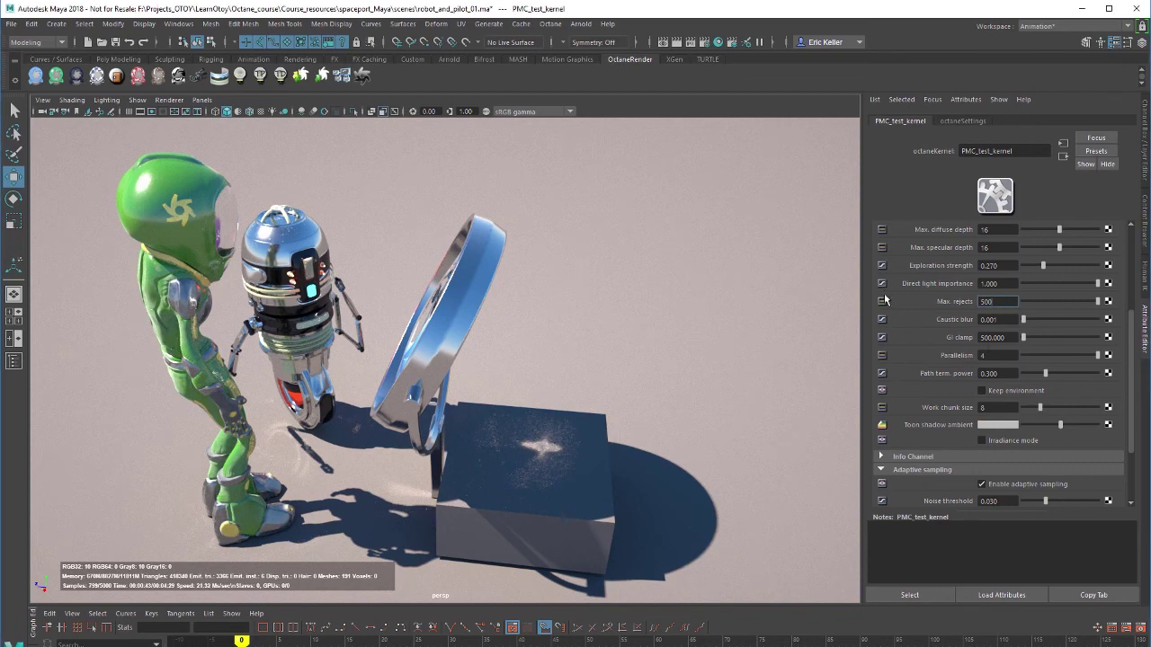
{"action": "key", "text": "Return"}
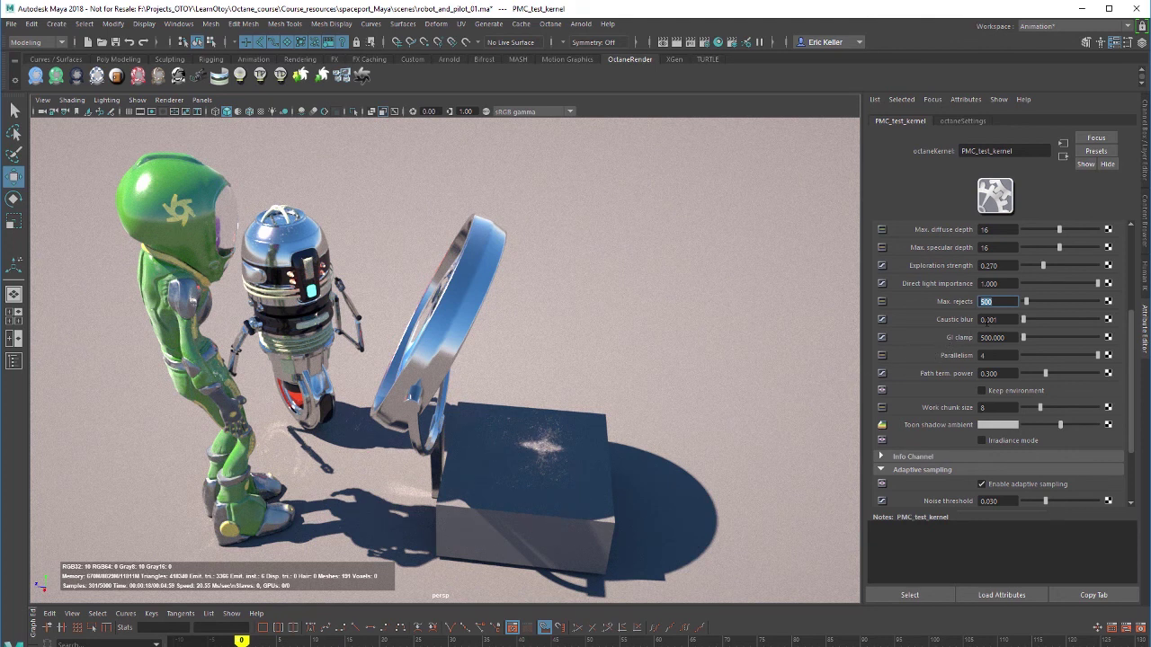
Try Caustic blur at 0.100 and 0.020, finishing at 0.005
{"action": "double_click", "coordinate": [989, 319]}
{"action": "type", "text": "0.1"}
{"action": "key", "text": "Return"}
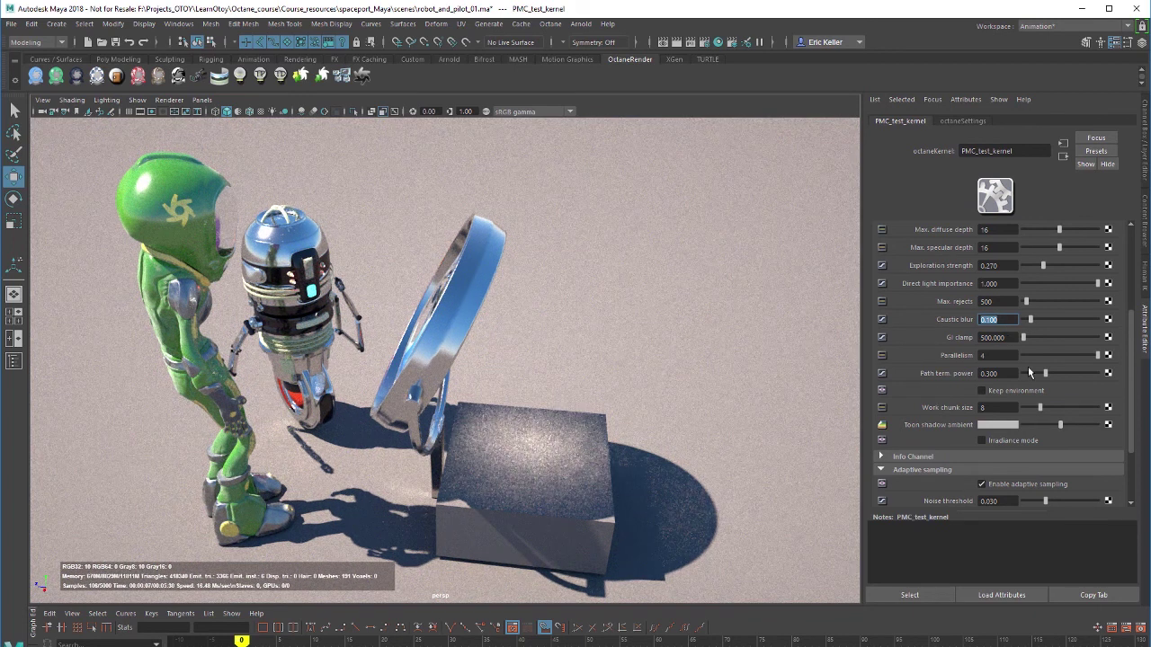
{"action": "left_click", "coordinate": [1004, 318]}
{"action": "left_click_drag", "start_coordinate": [1003, 319], "coordinate": [924, 316]}
{"action": "type", "text": ".0"}
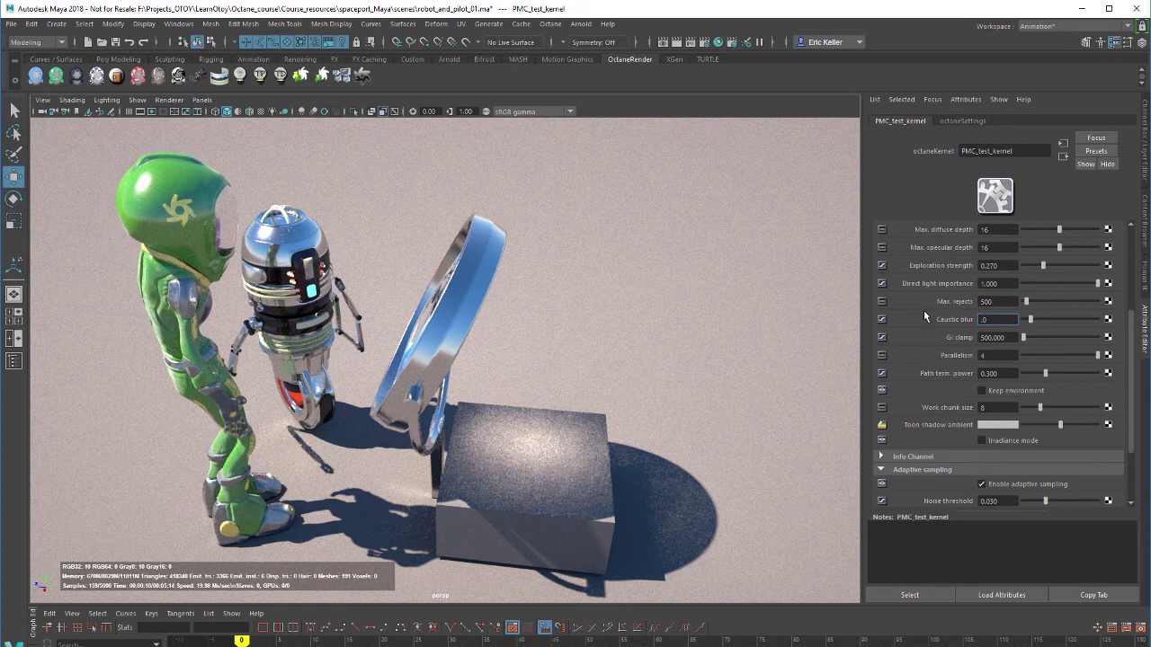
{"action": "type", "text": "2"}
{"action": "key", "text": "Return"}
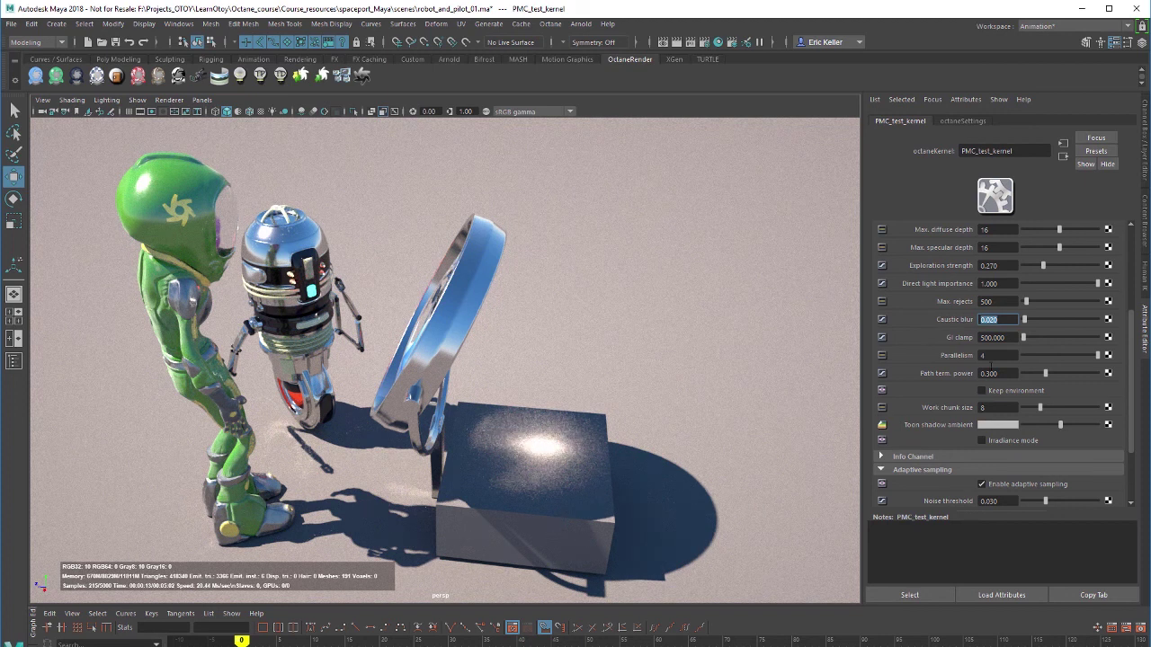
{"action": "left_click", "coordinate": [1004, 320]}
{"action": "key", "text": "ctrl+a"}
{"action": "type", "text": "0.005"}
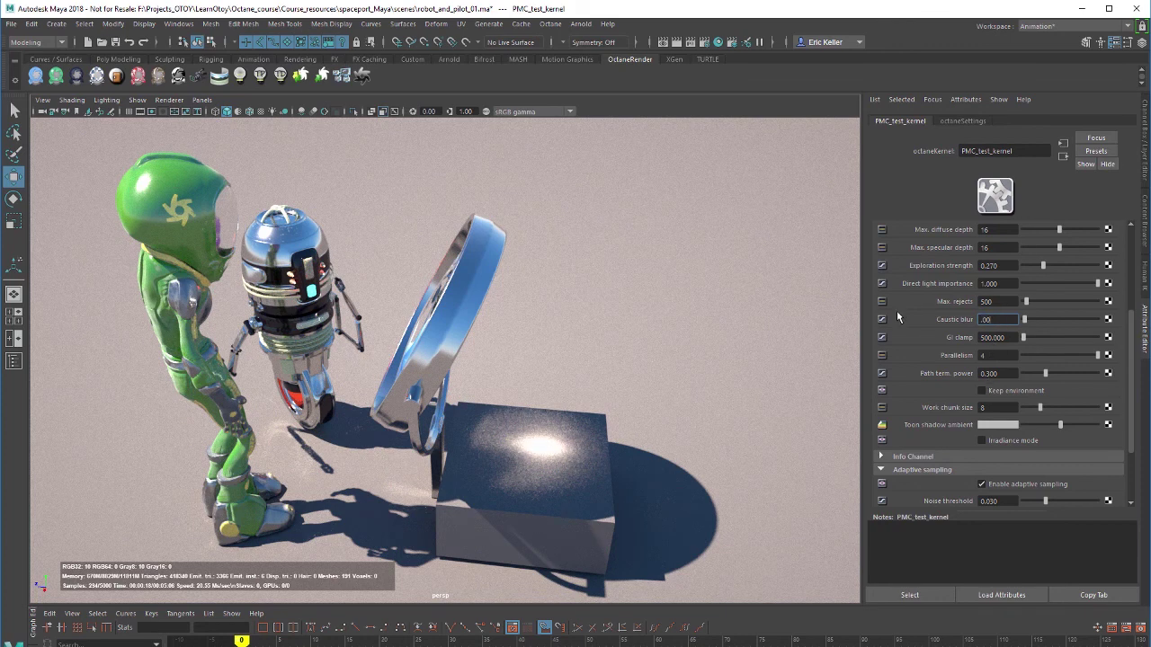
{"action": "key", "text": "Return"}
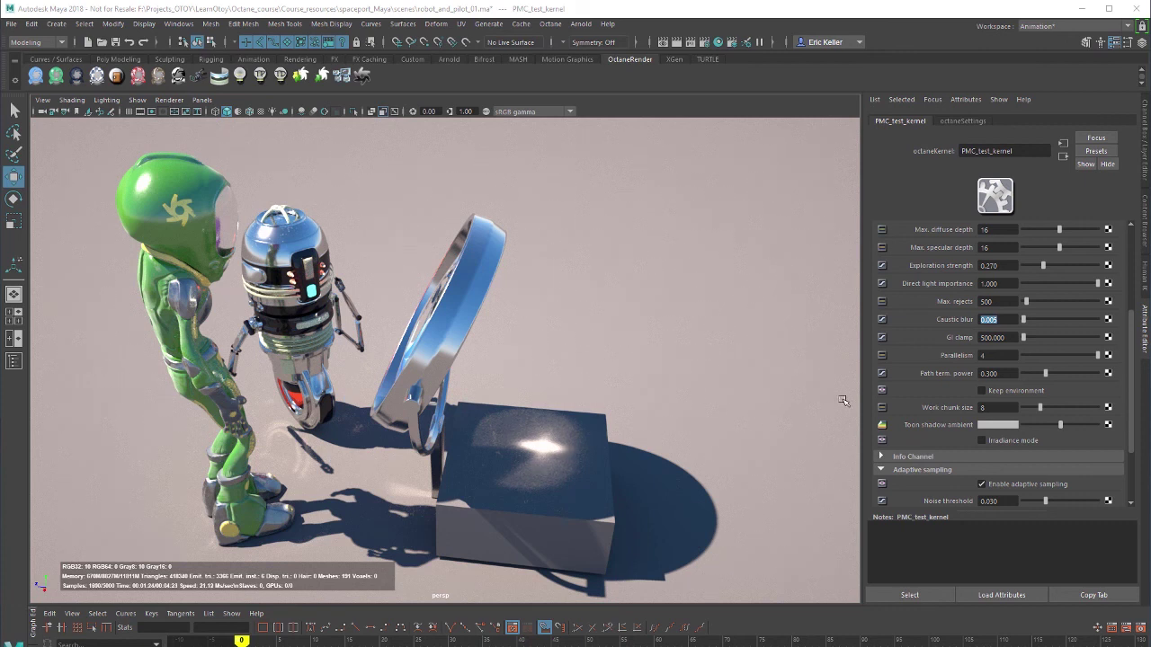
Compare GI clamp values of 10 and 100, finishing at 1000
{"action": "key", "text": "Tab"}
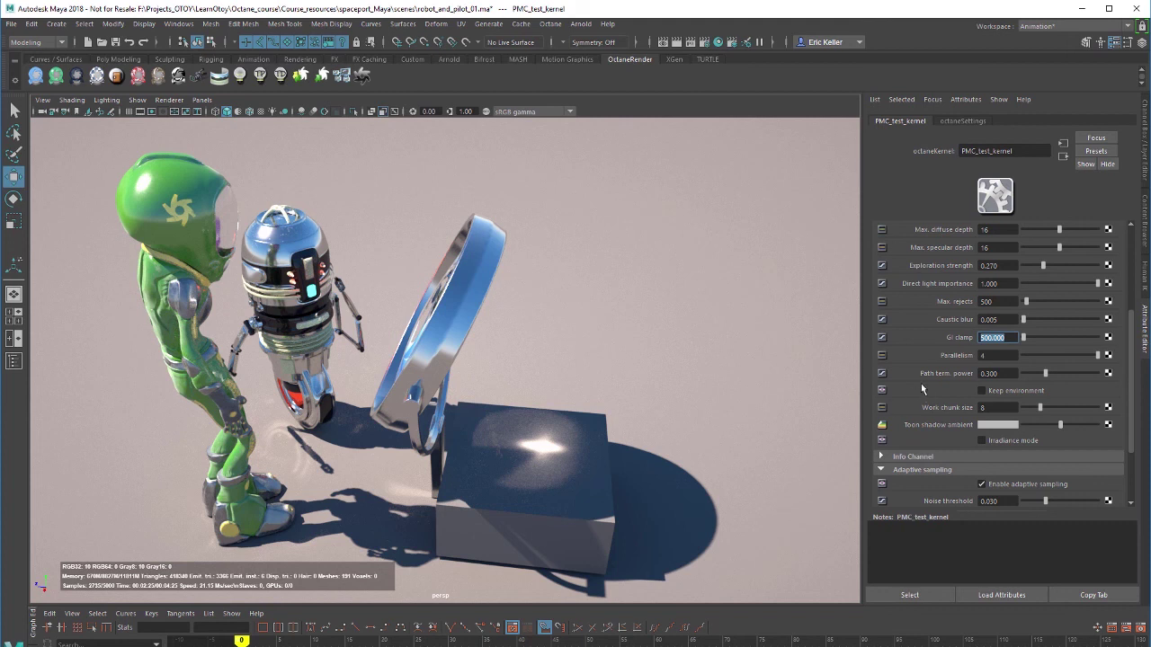
{"action": "type", "text": "10"}
{"action": "key", "text": "Return"}
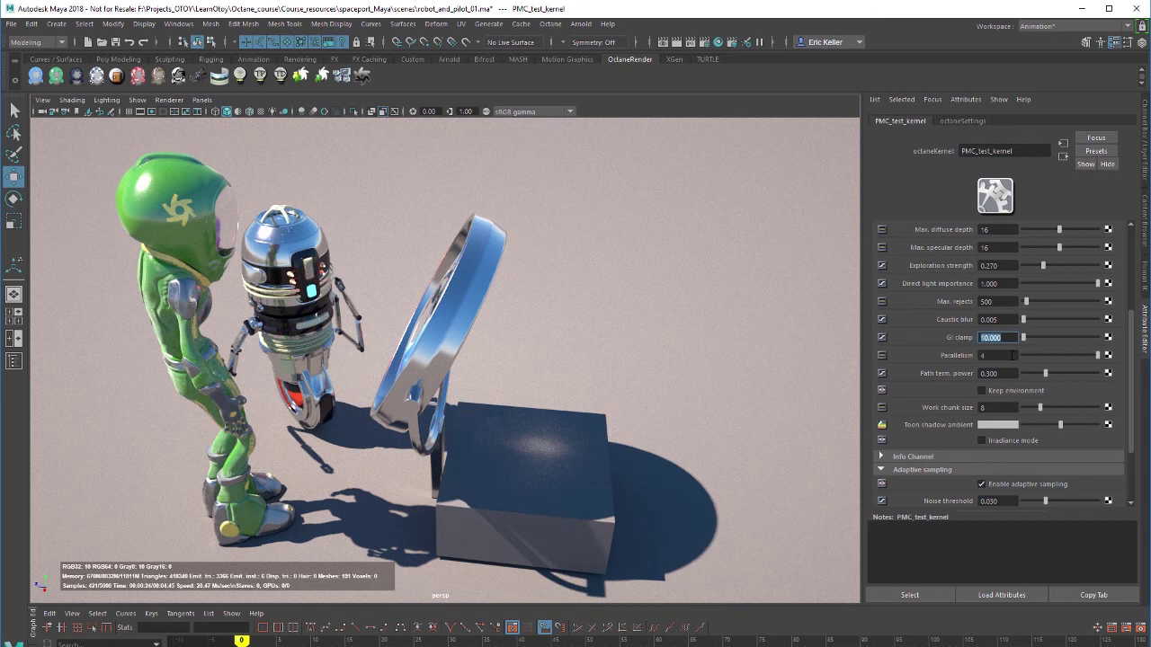
{"action": "type", "text": "100"}
{"action": "key", "text": "Return"}
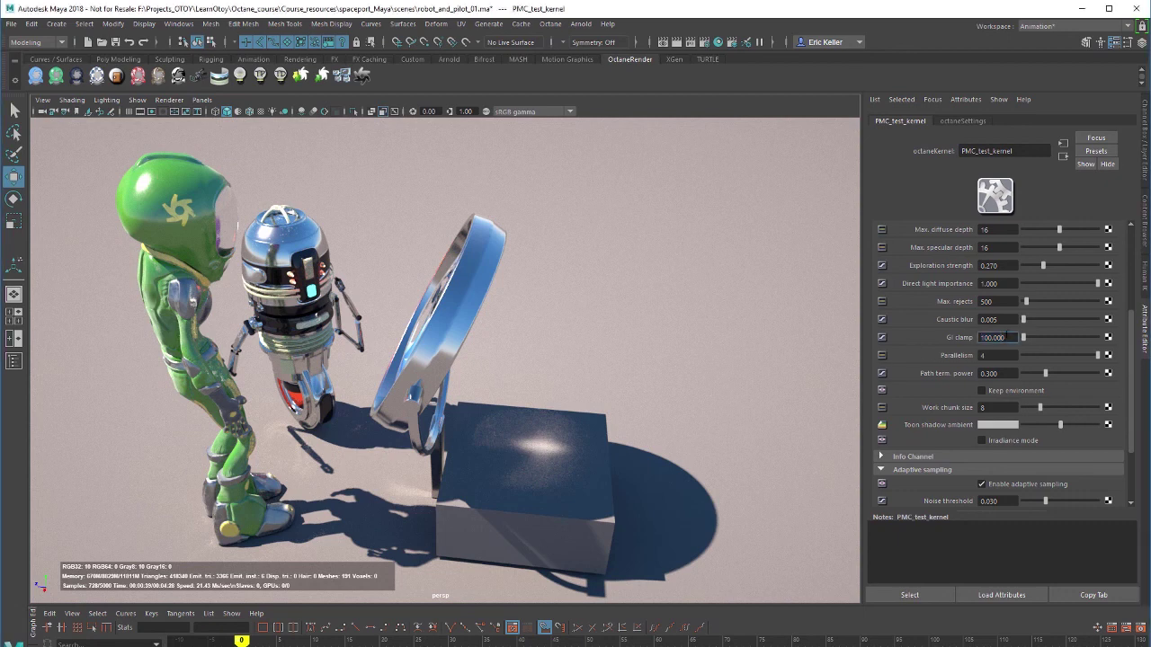
{"action": "type", "text": "1000"}
{"action": "key", "text": "Return"}
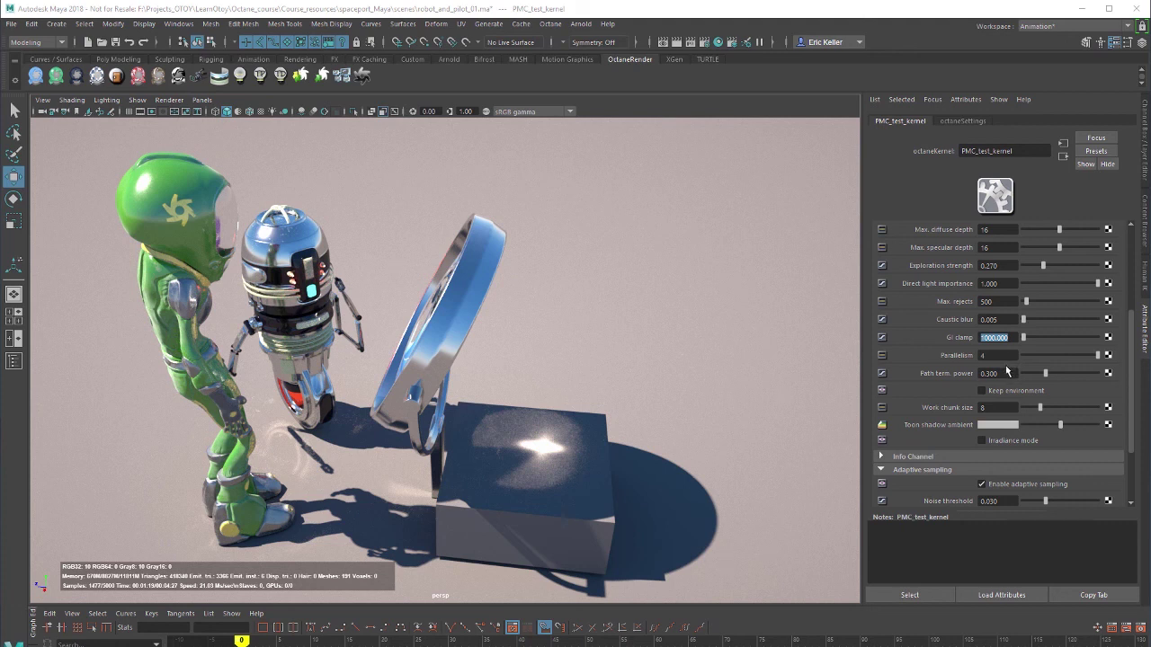
Set Path term. power to 0.8 and select the Parallelism value
{"action": "left_click_drag", "start_coordinate": [1000, 373], "coordinate": [971, 379]}
{"action": "type", "text": "0.8"}
{"action": "key", "text": "Return"}
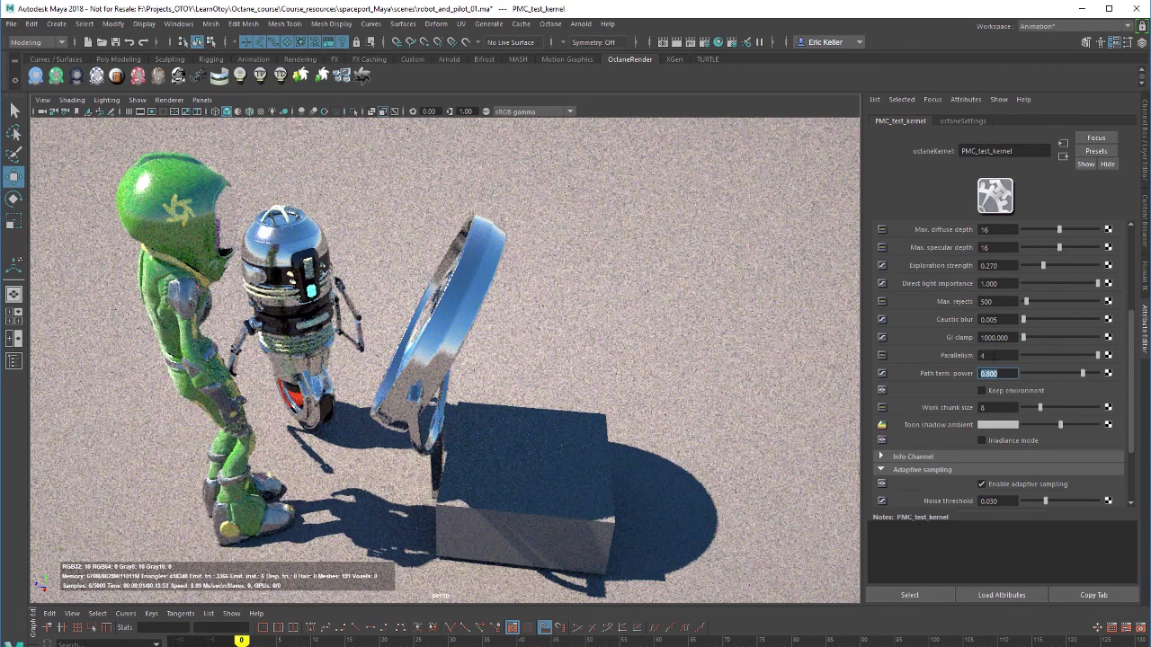
{"action": "left_click_drag", "start_coordinate": [998, 355], "coordinate": [956, 356]}
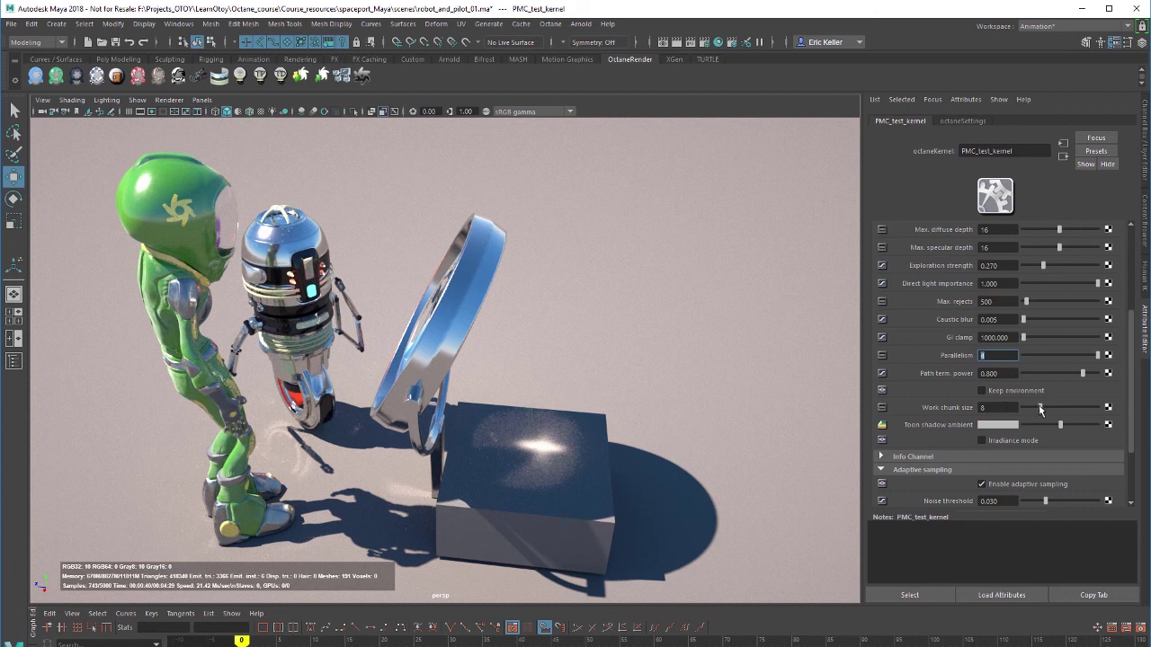
{"action": "left_click_drag", "start_coordinate": [1041, 409], "coordinate": [1064, 411]}
{"action": "key", "text": "Tab"}
{"action": "key", "text": "Tab"}
{"action": "type", "text": "8"}
{"action": "key", "text": "Return"}
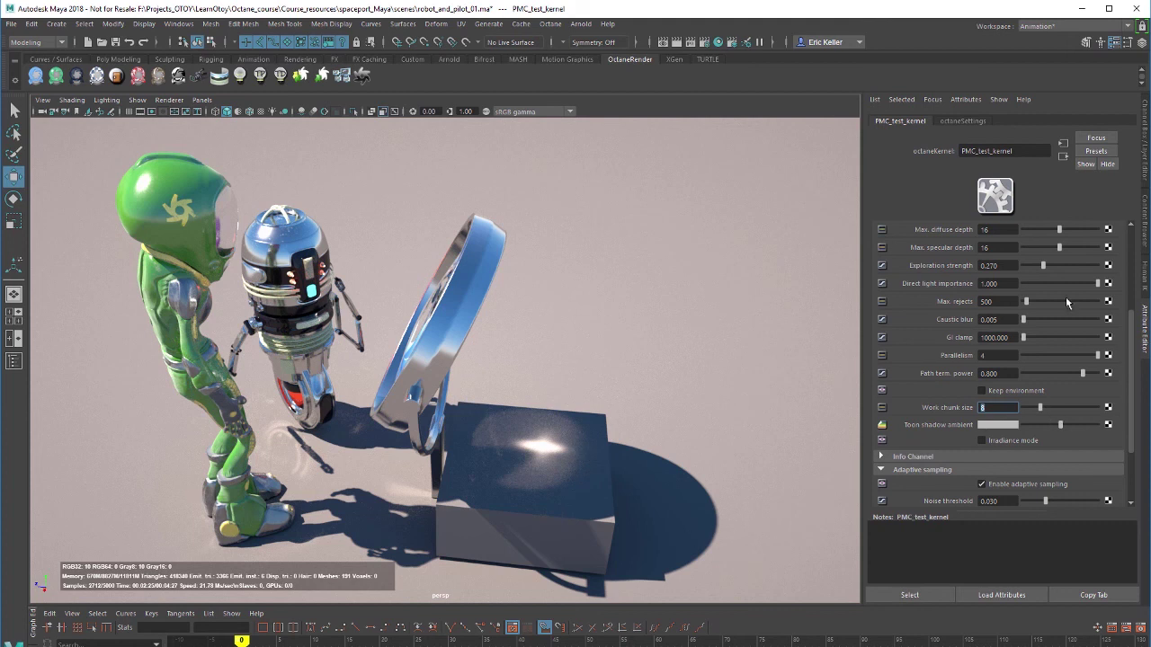
Scroll up to the Octane section showing kernel type PMC and 5000 max samples
{"action": "left_click_drag", "start_coordinate": [1132, 349], "coordinate": [1131, 248]}
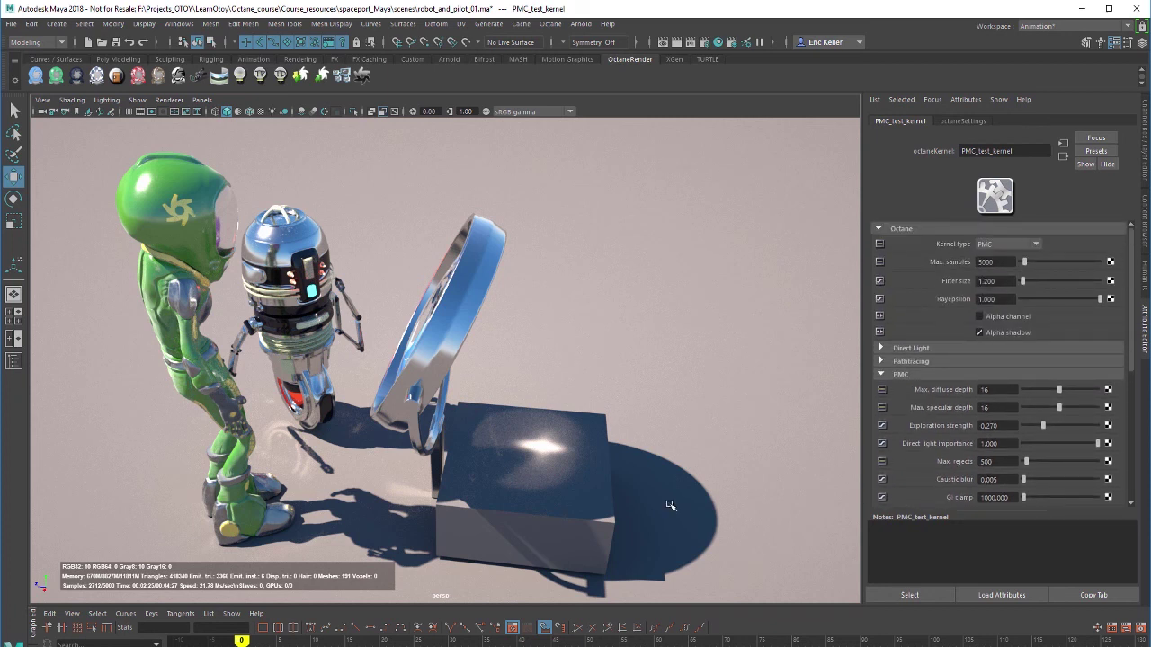